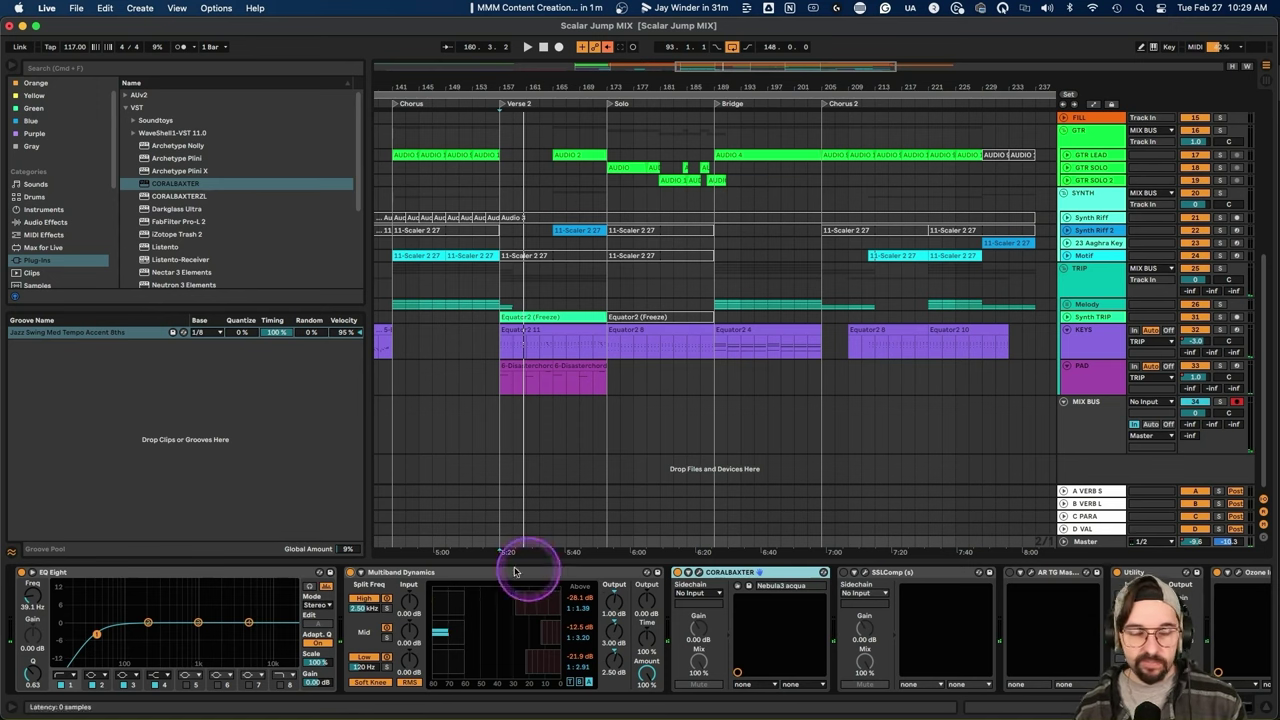
Review the master chain's EQ Eight and Multiband Dynamics devices and the CORALBAXTER plug-in window
left_click(185, 572)
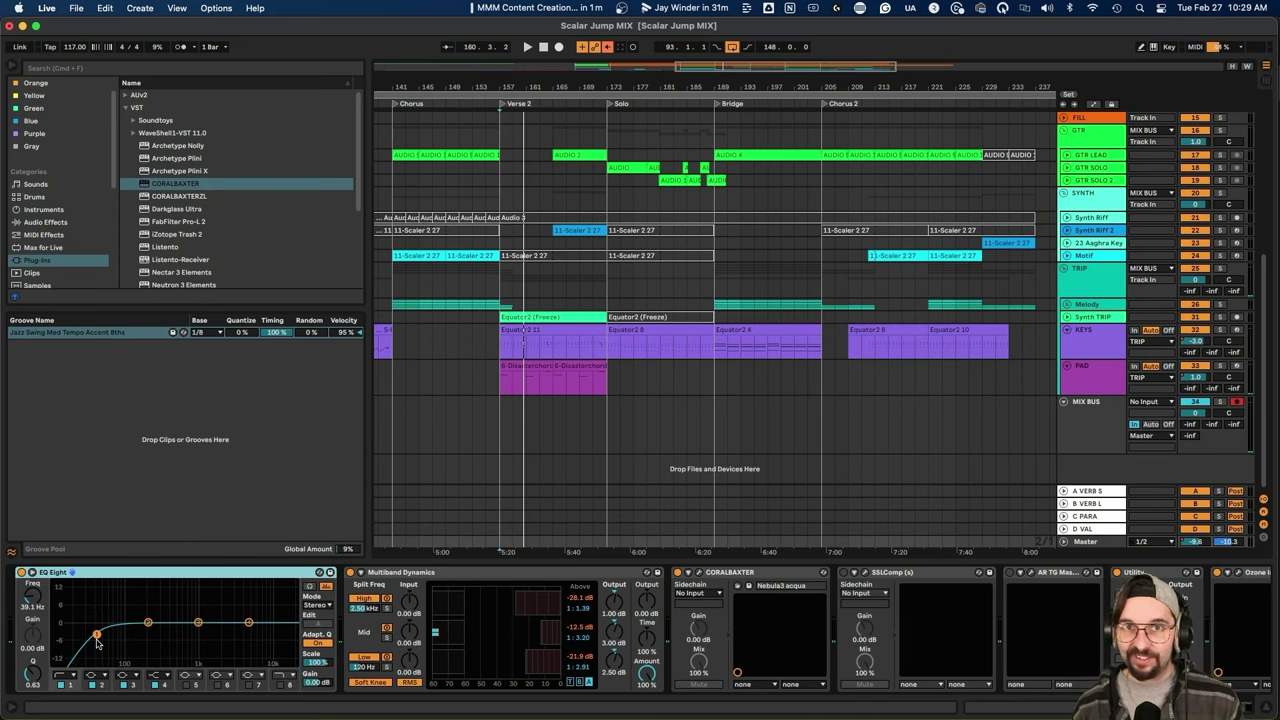
left_click(537, 575)
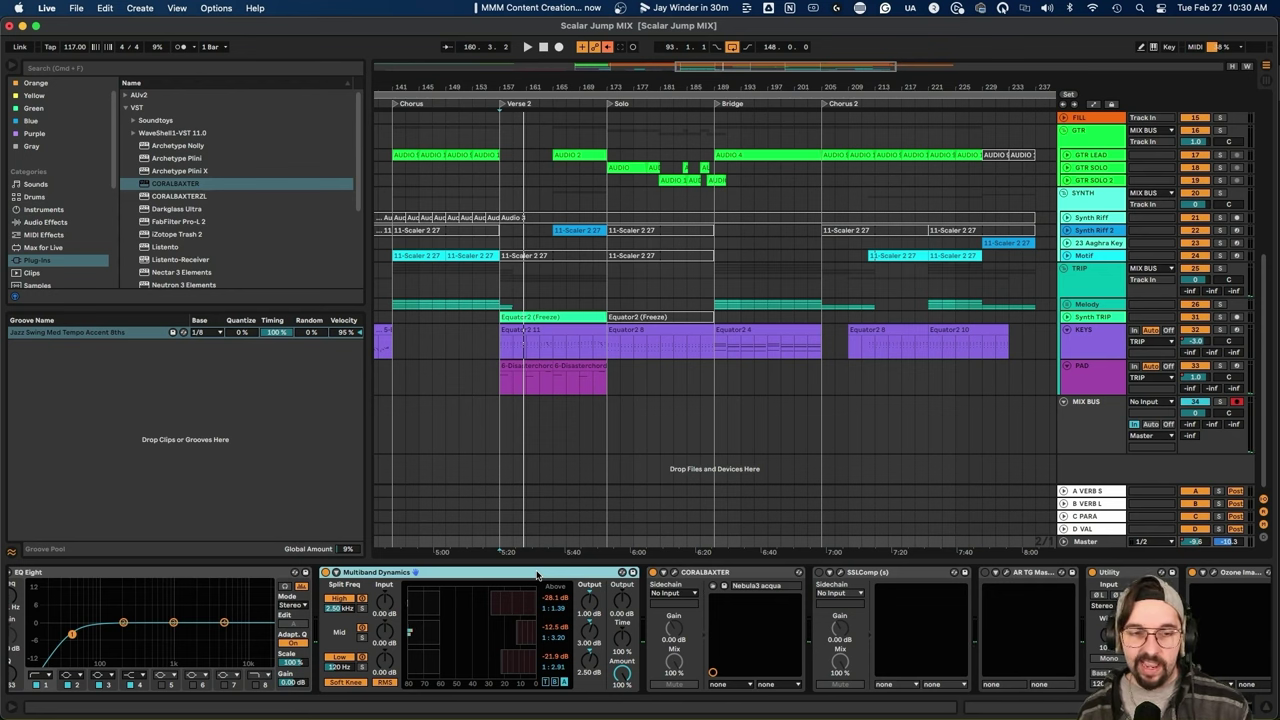
left_click(674, 576)
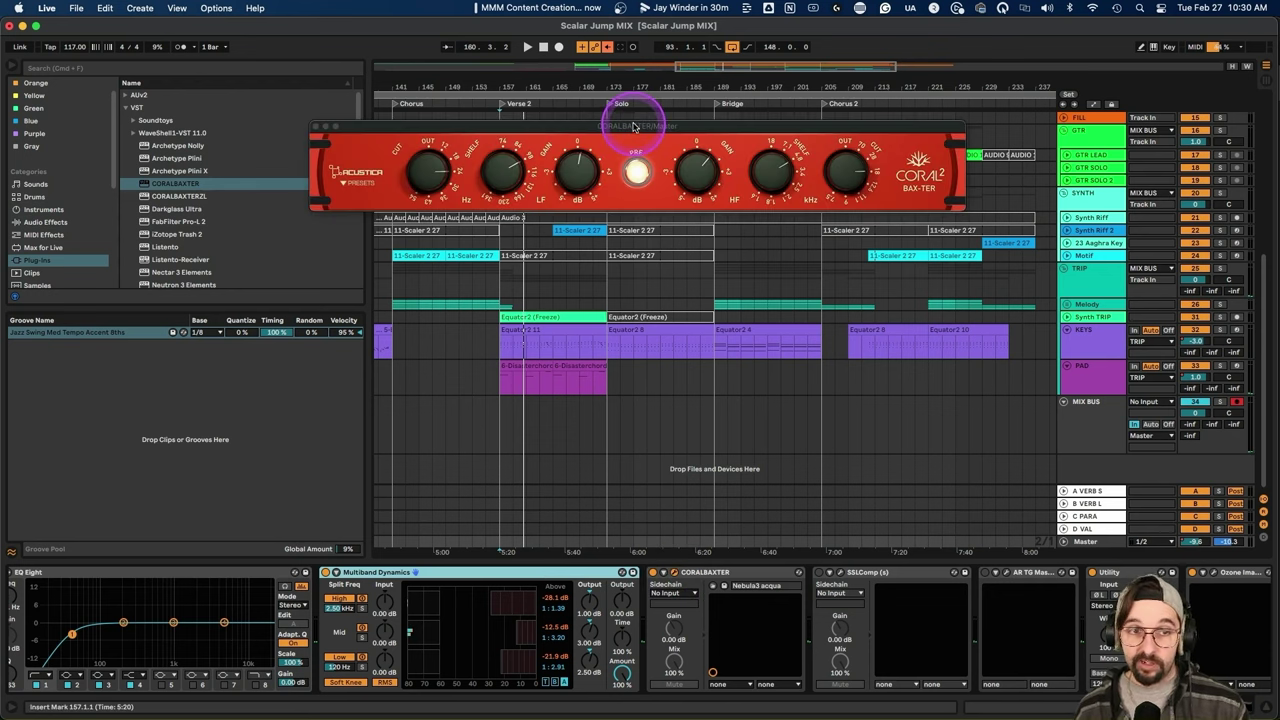
left_click_drag(632, 127, 450, 127)
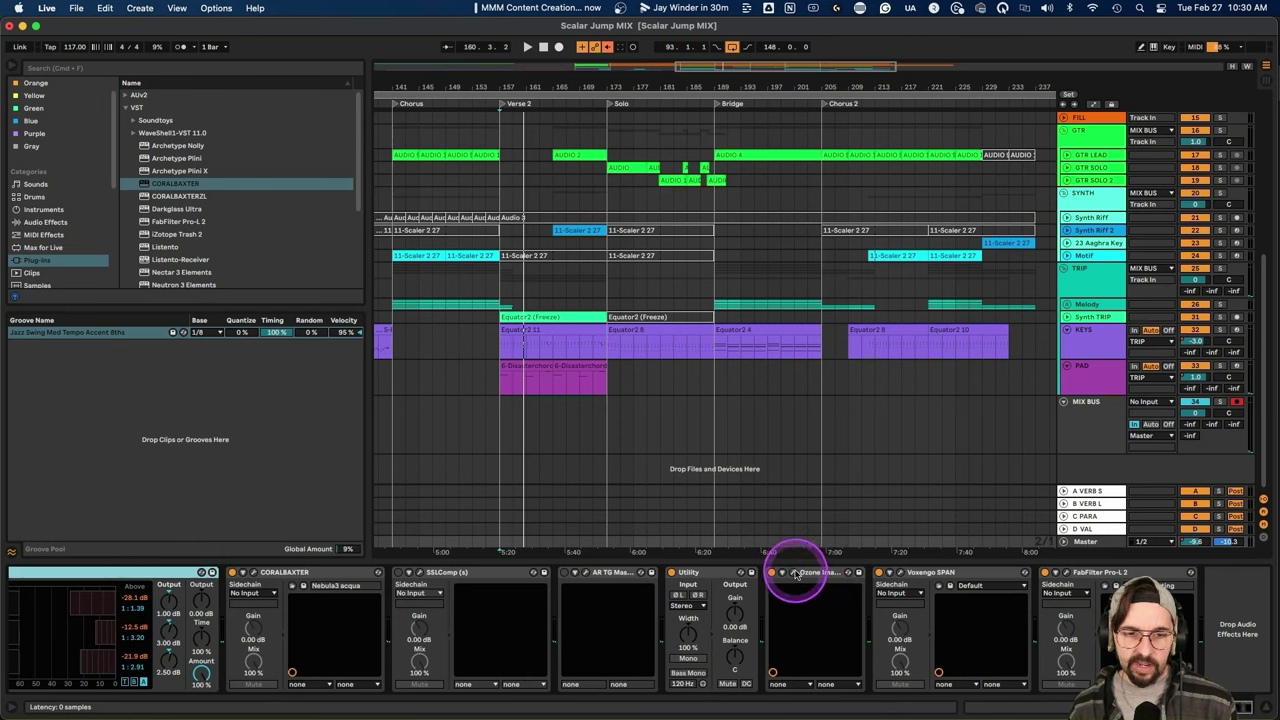
Open the Ozone Imager and FabFilter Pro-L 2 windows from the master chain and look them over
left_click(793, 573)
left_click_drag(380, 52, 685, 106)
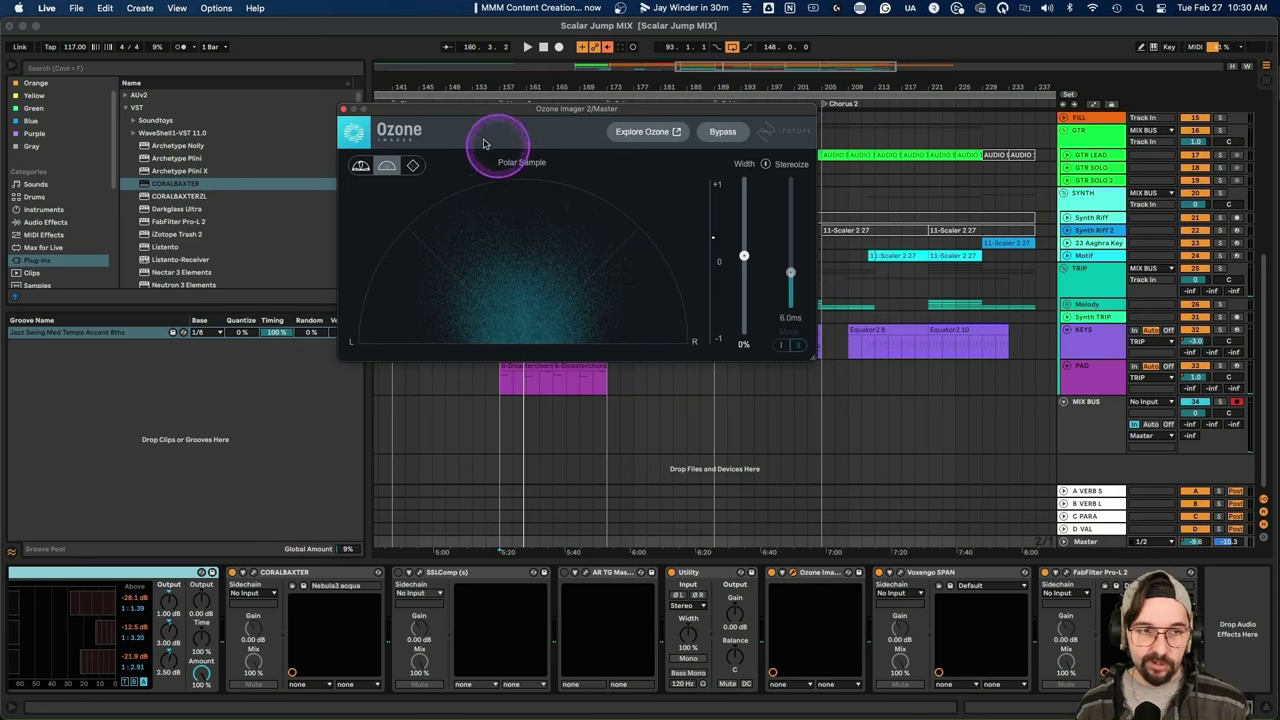
left_click_drag(480, 106, 277, 46)
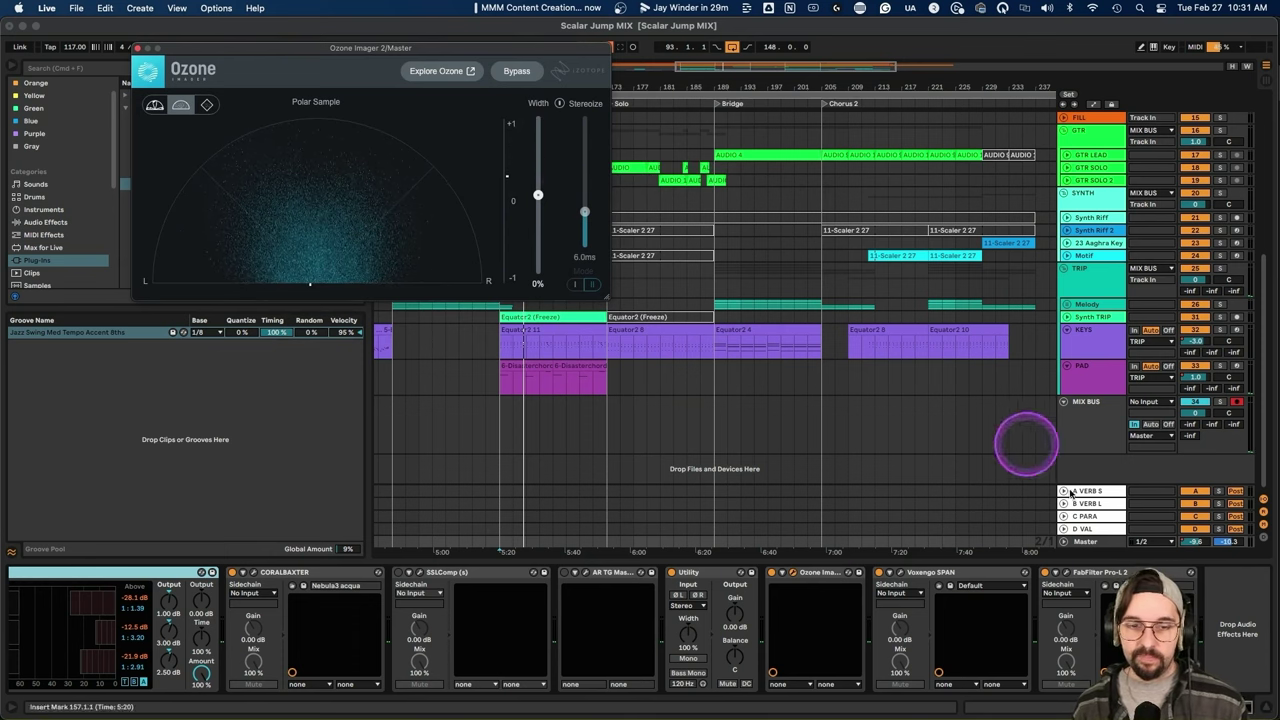
left_click(1063, 572)
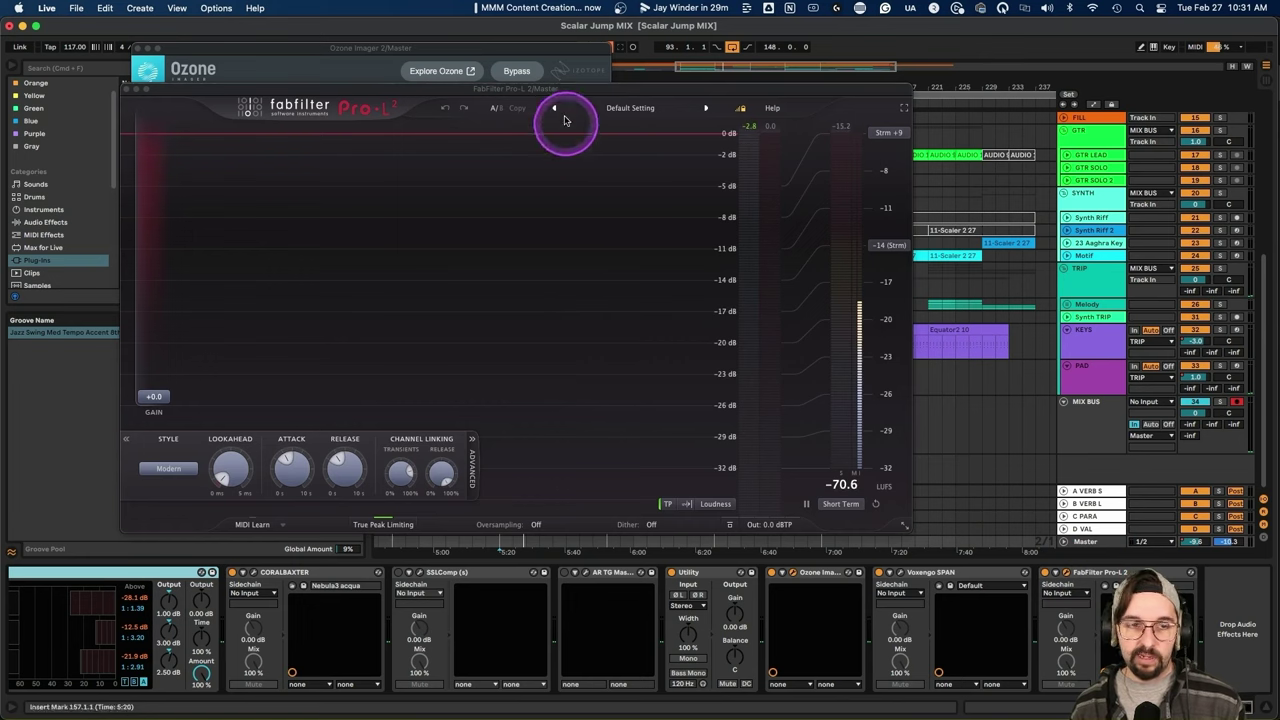
left_click_drag(571, 88, 577, 43)
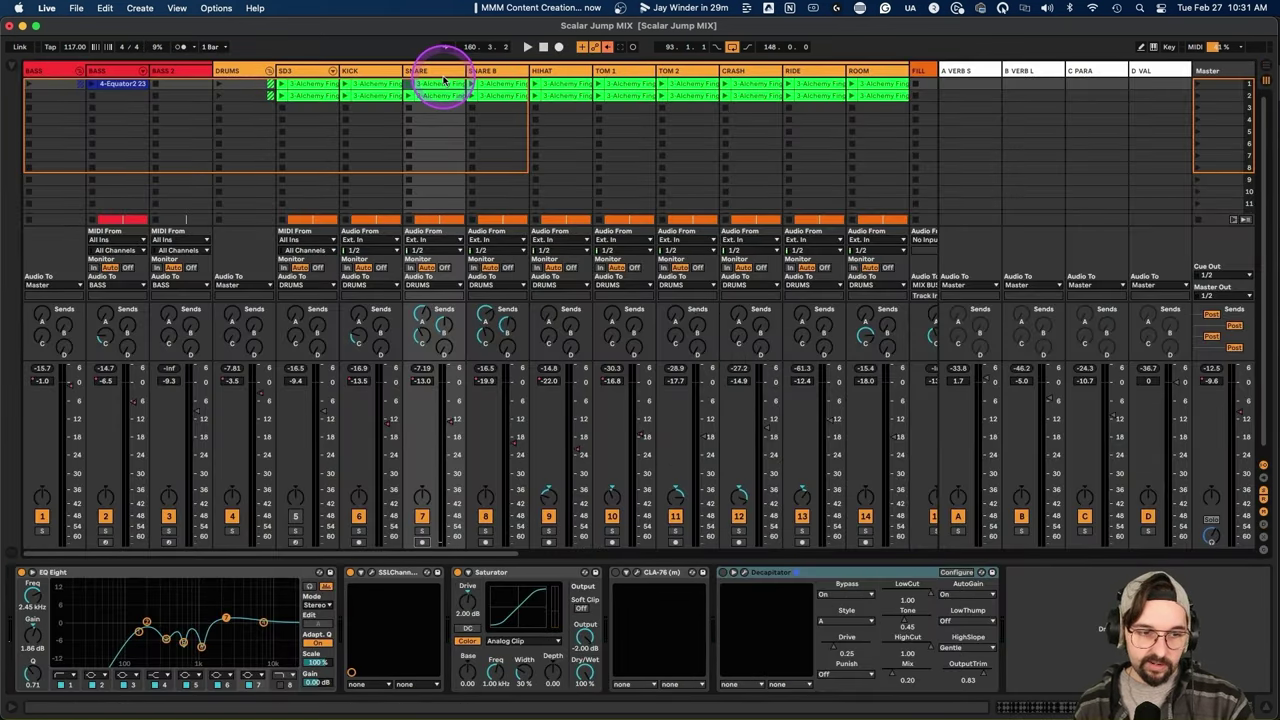
Solo the SNARE track in the session mixer and play it back with its Saturator bypassed
left_click(512, 575)
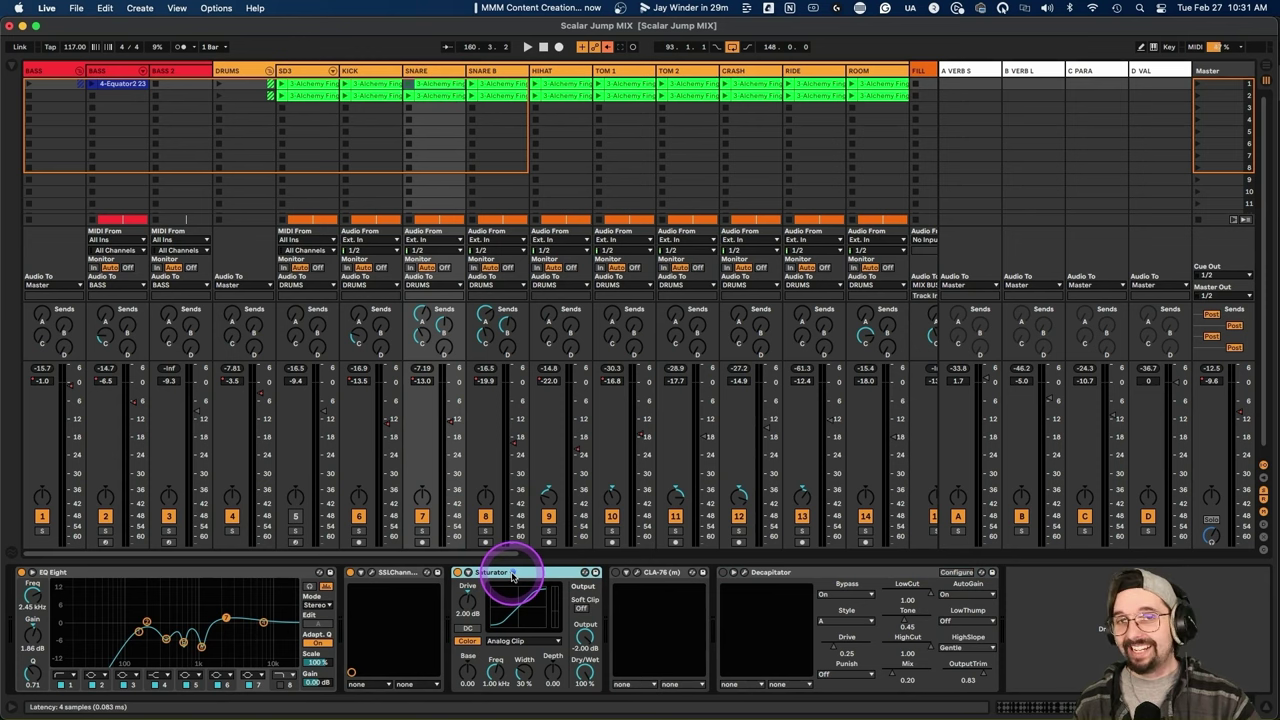
left_click(421, 530)
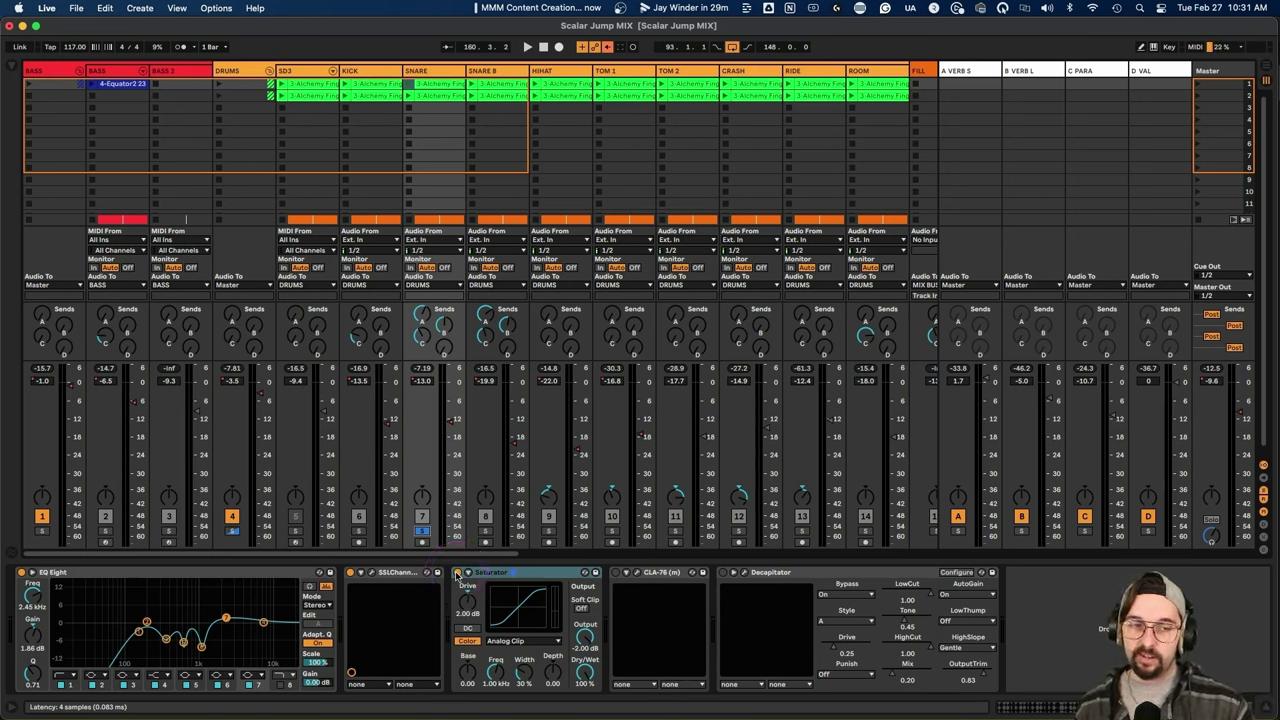
left_click(457, 573)
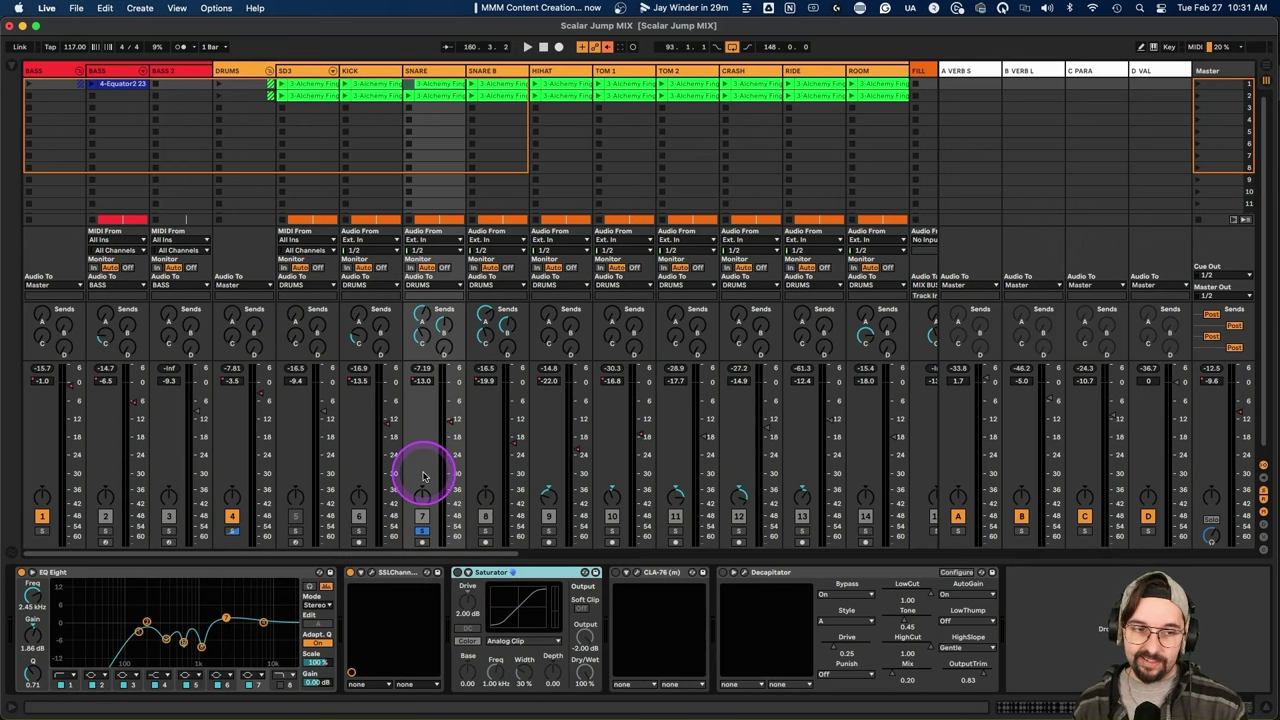
key("space")
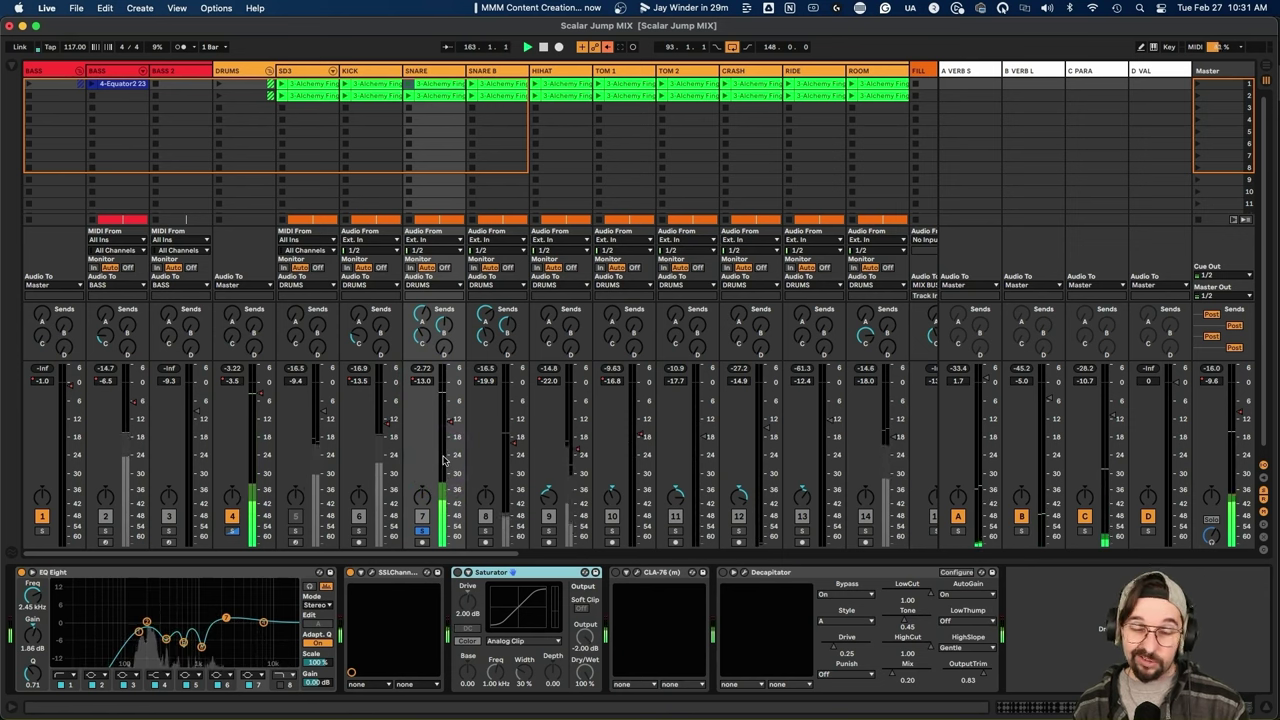
key("space")
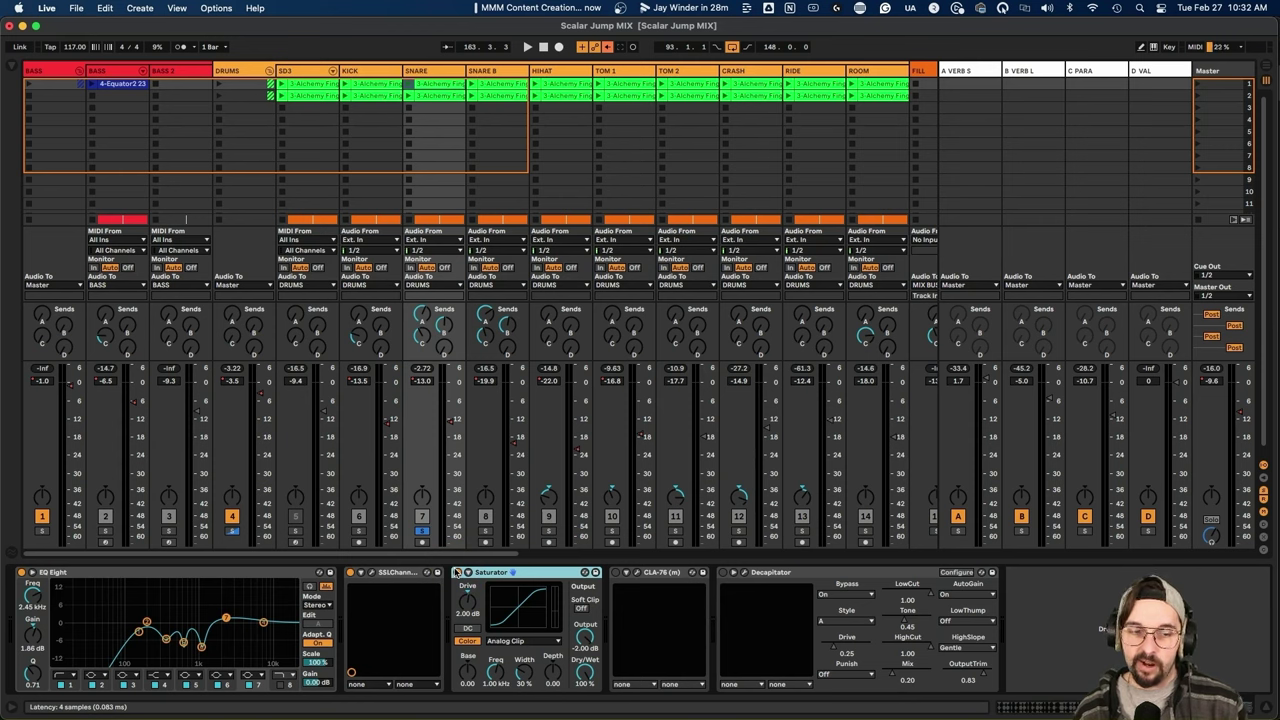
Compare the soloed snare with the Saturator alternately on and bypassed during continuous playback
key("space")
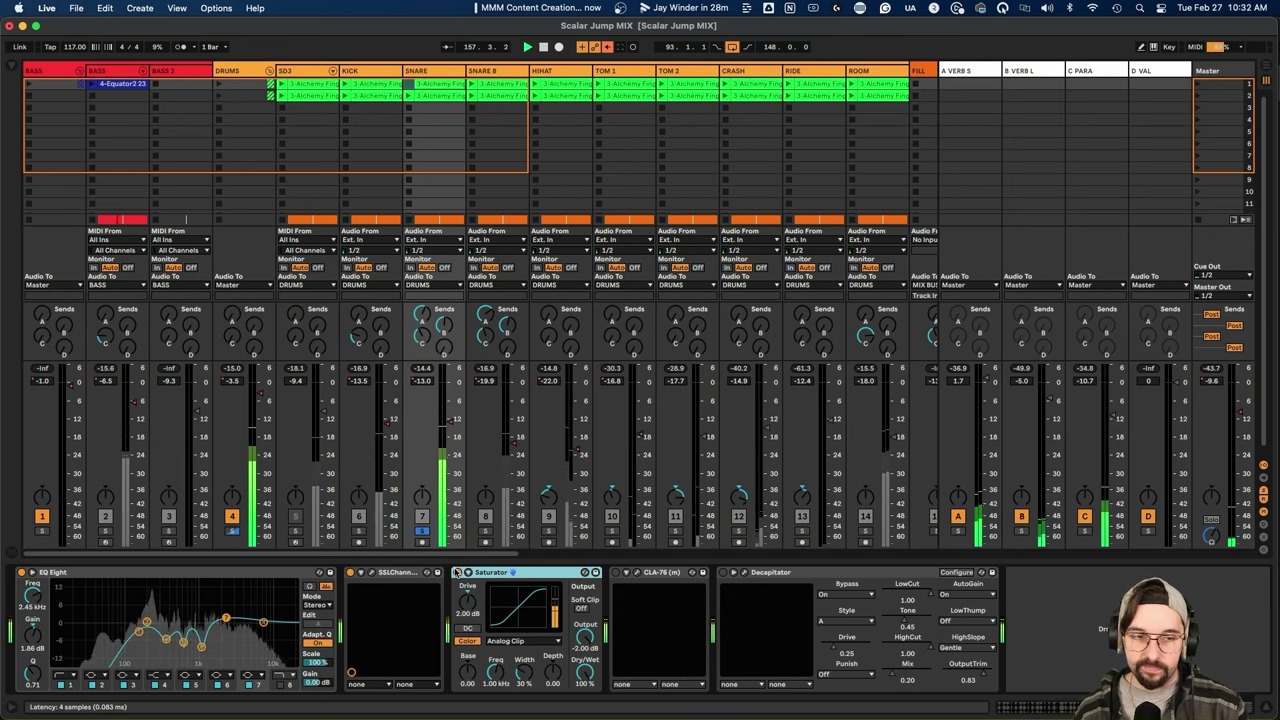
left_click(458, 573)
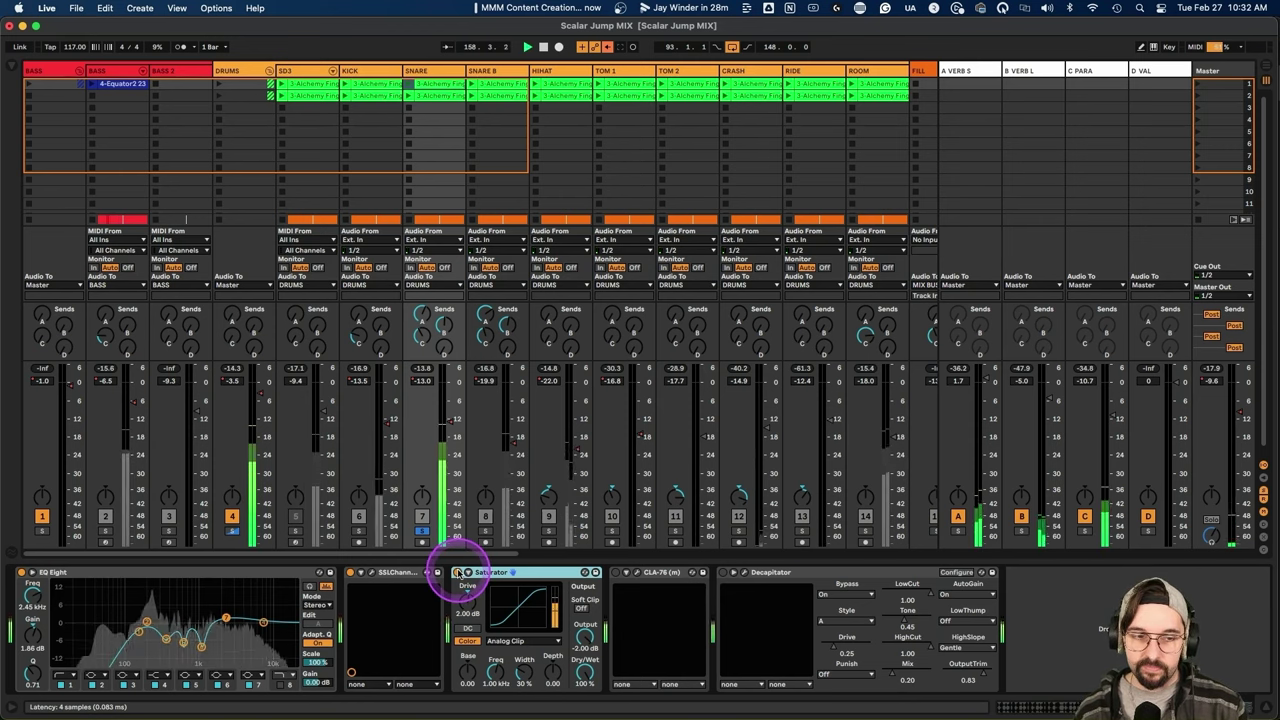
left_click(458, 573)
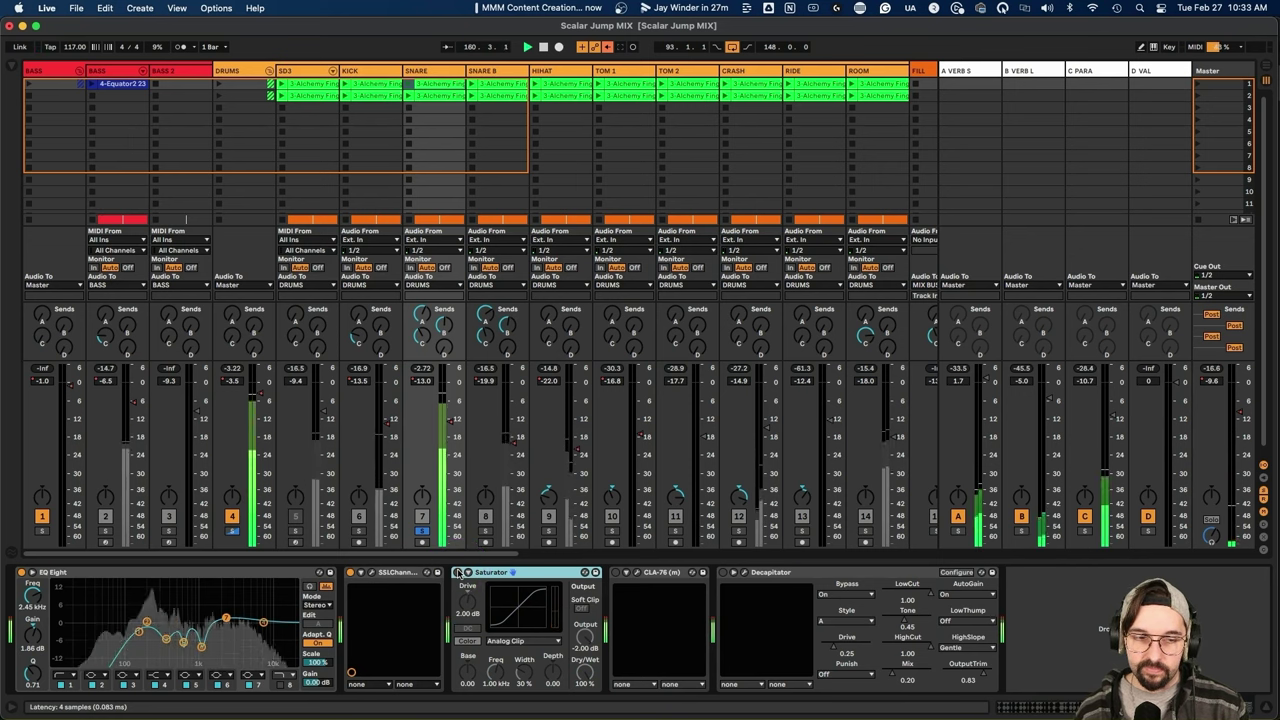
left_click(458, 573)
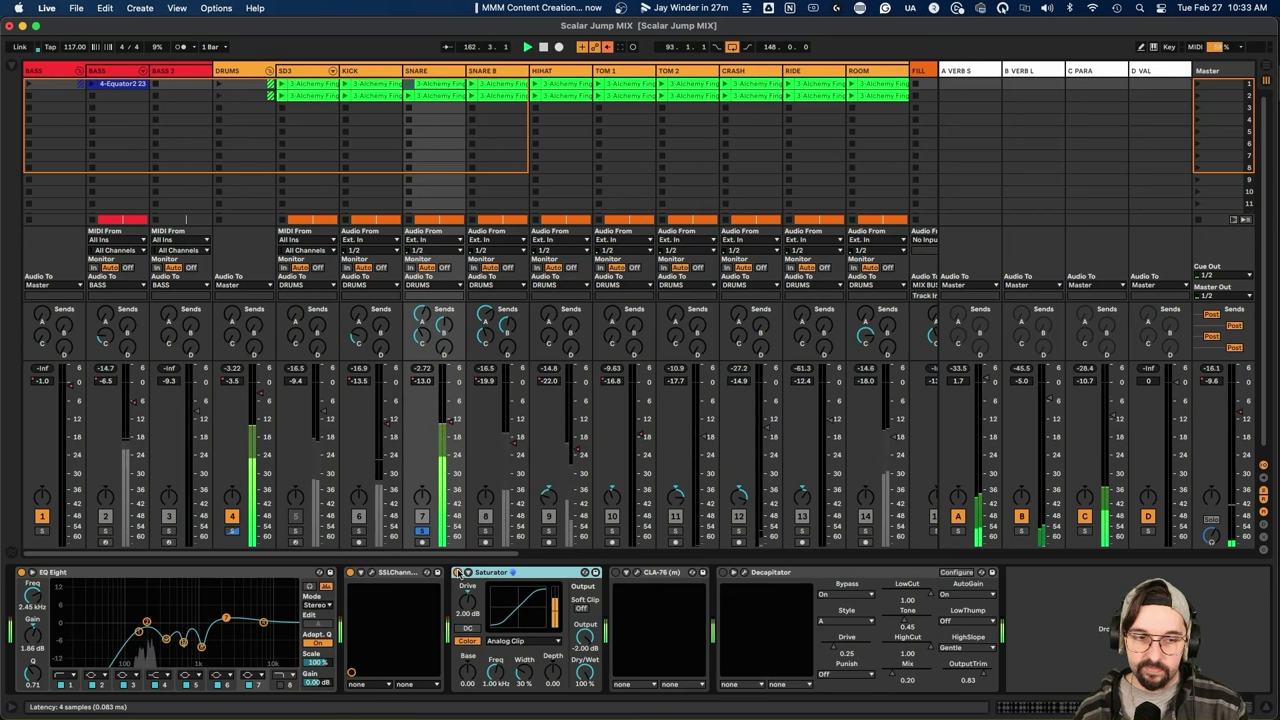
left_click(458, 573)
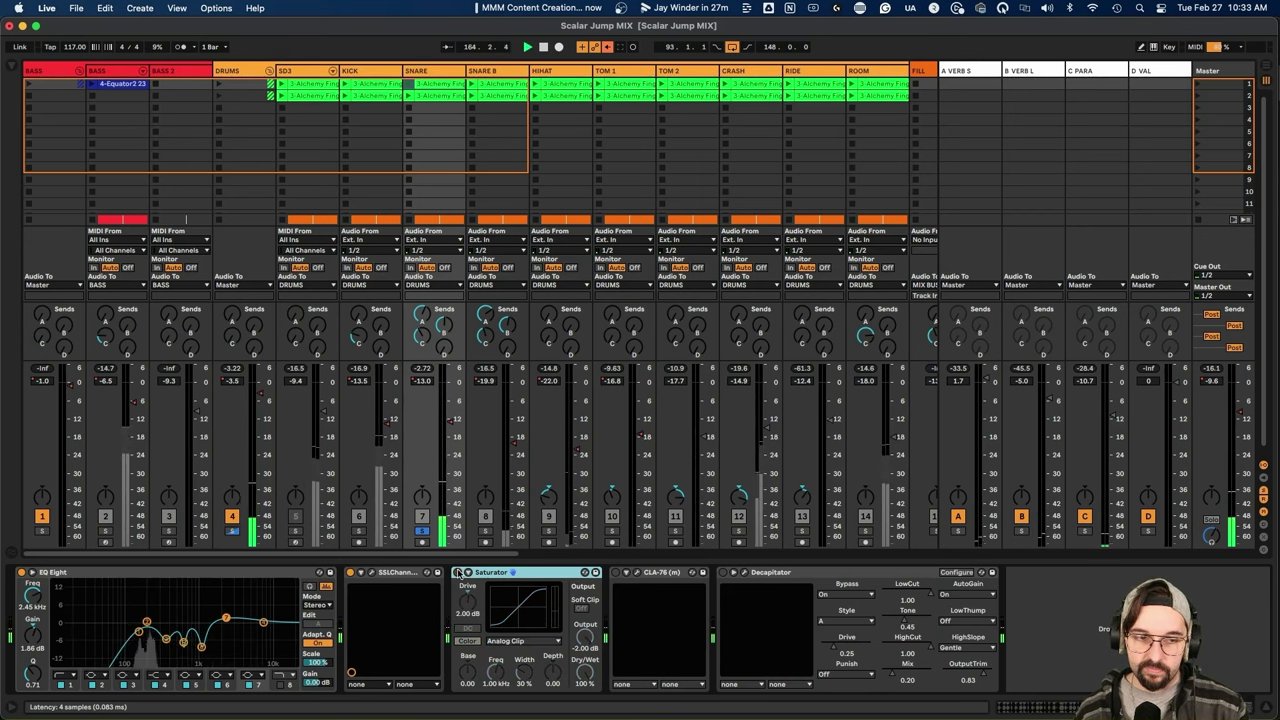
key("space")
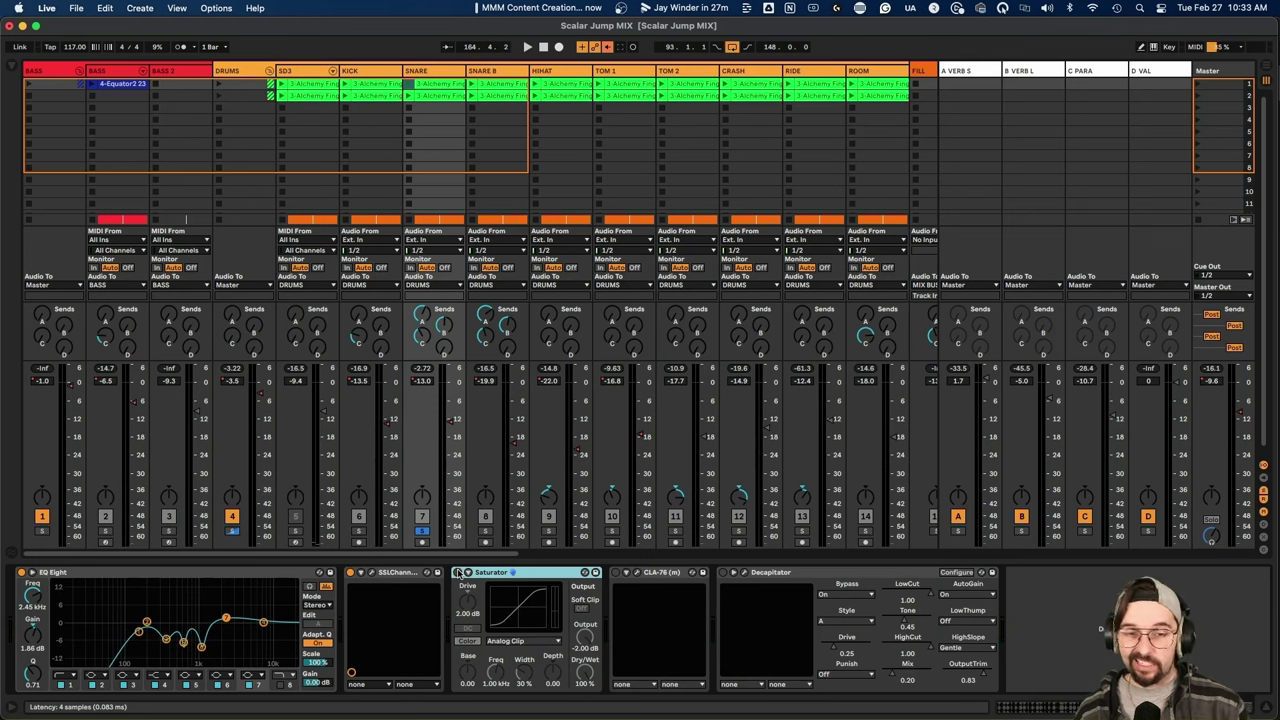
Play the snare once with the Saturator enabled and once with it bypassed, stopping playback after each pass
left_click(458, 572)
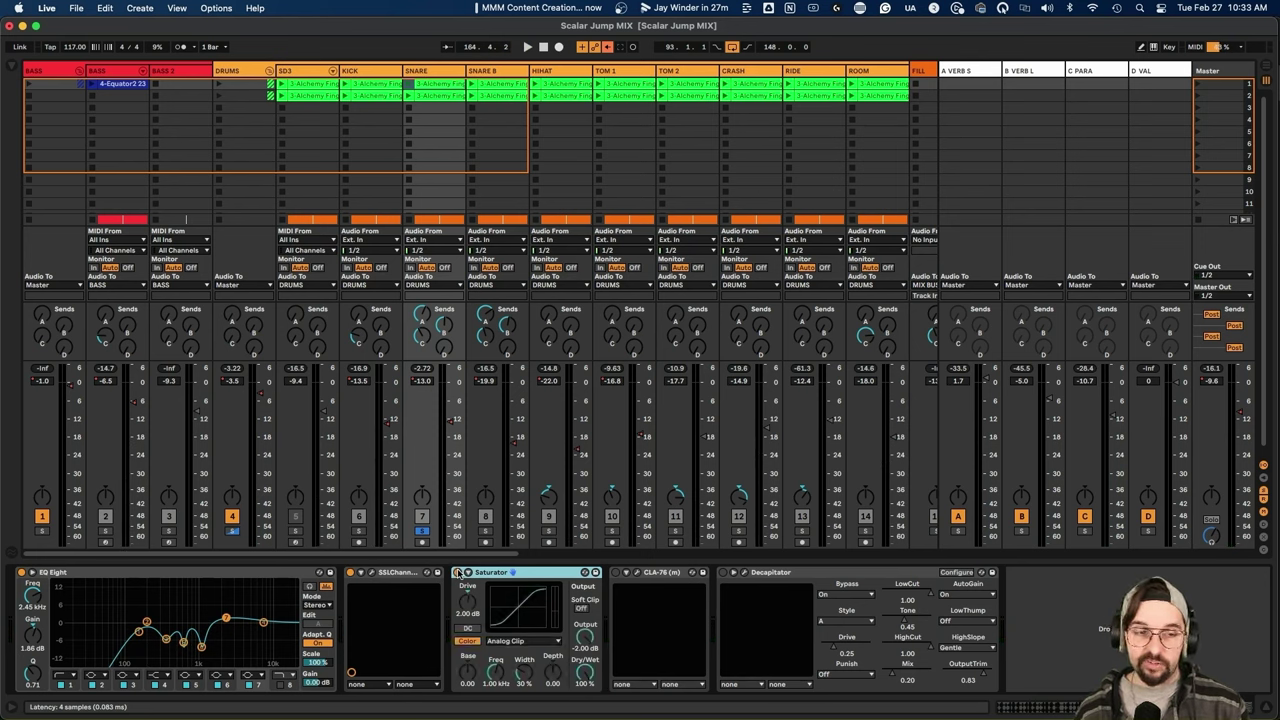
key("space")
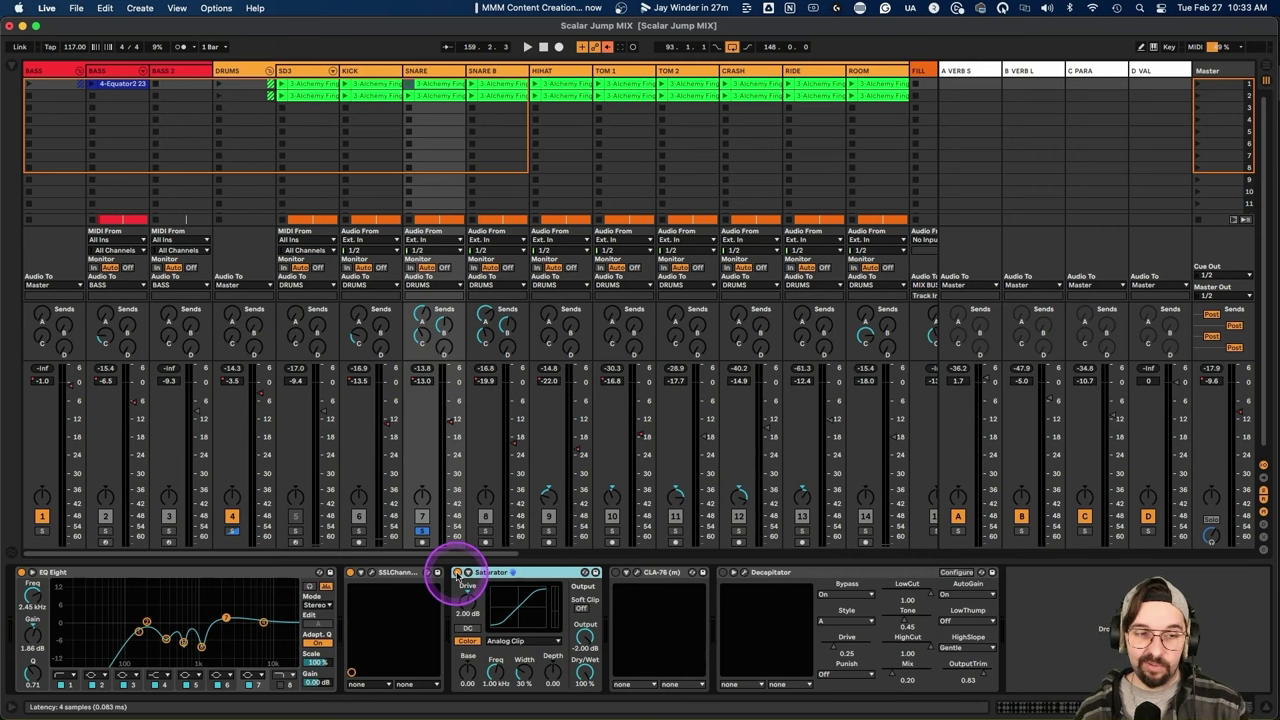
left_click(457, 573)
key("space")
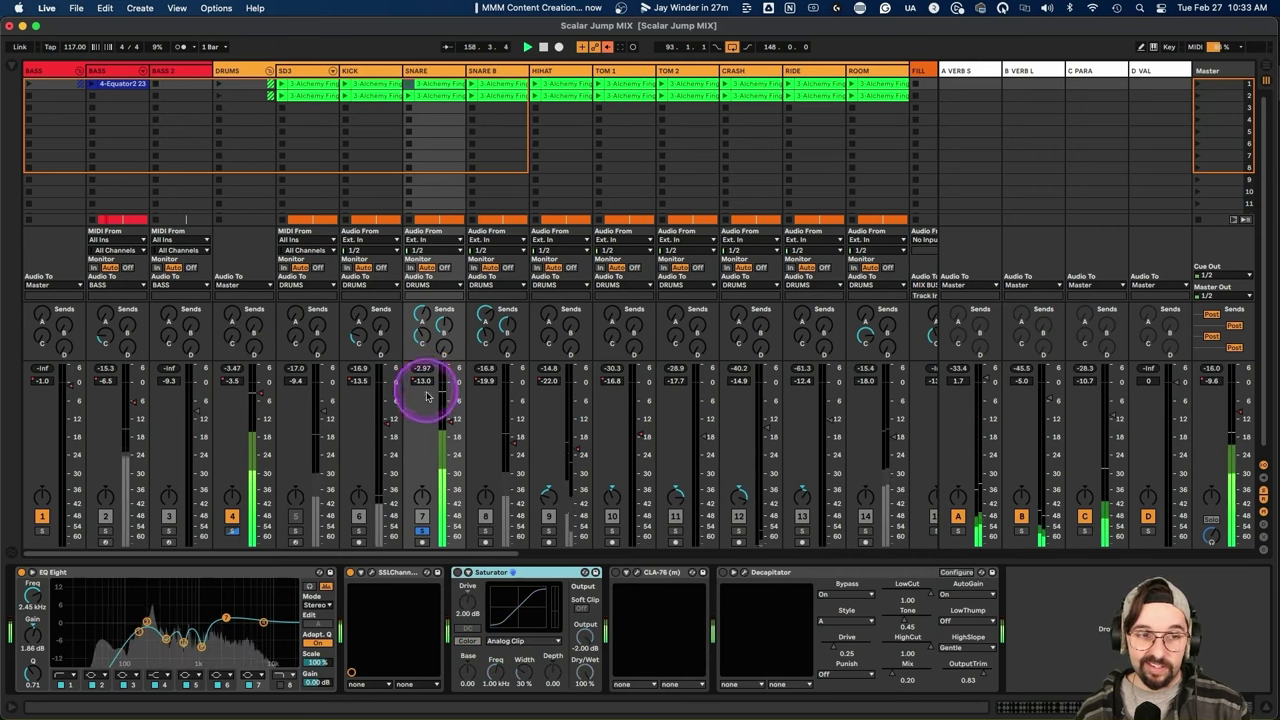
key("space")
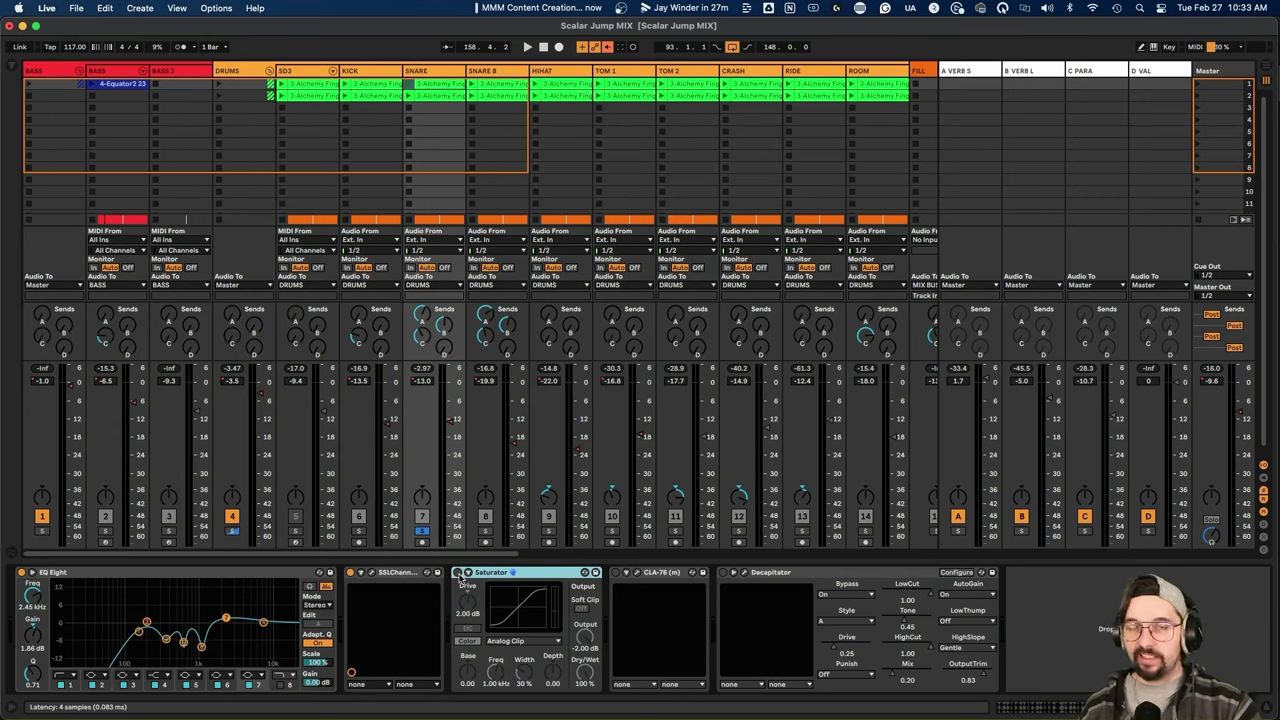
Show the master track's devices in the arrangement and open its FabFilter Pro-L 2 limiter window
left_click(295, 167)
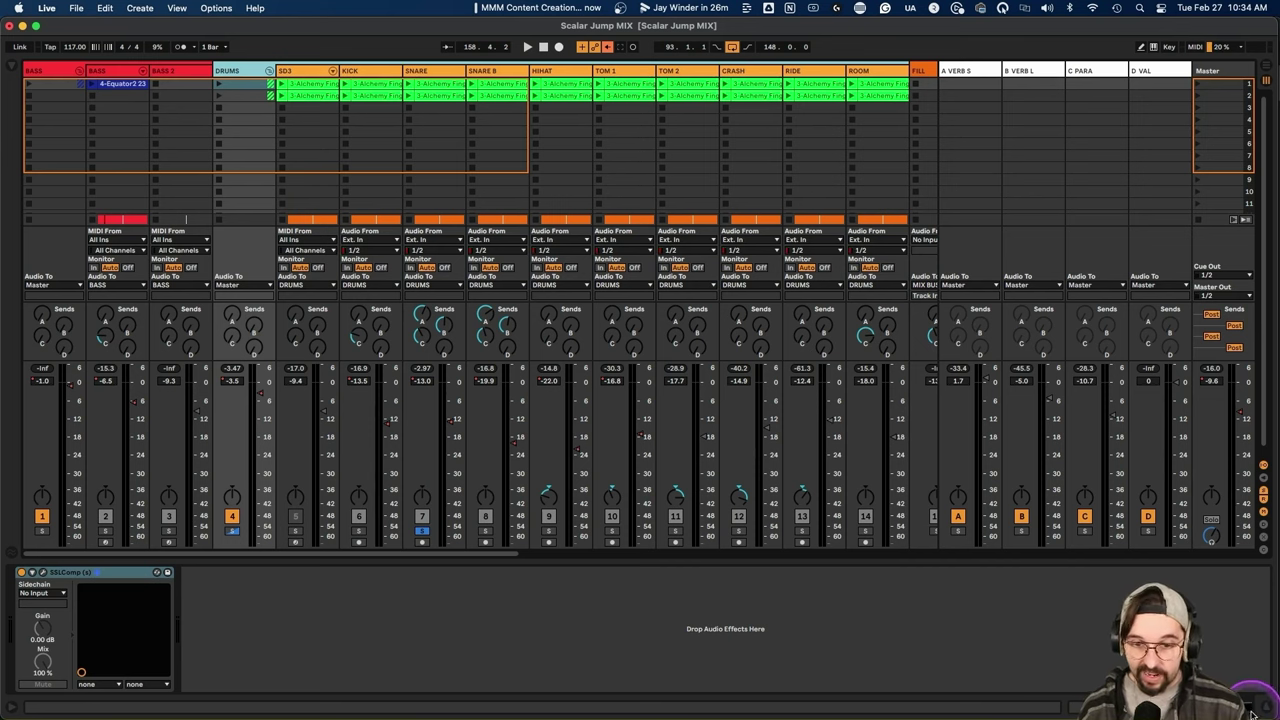
left_click(1222, 70)
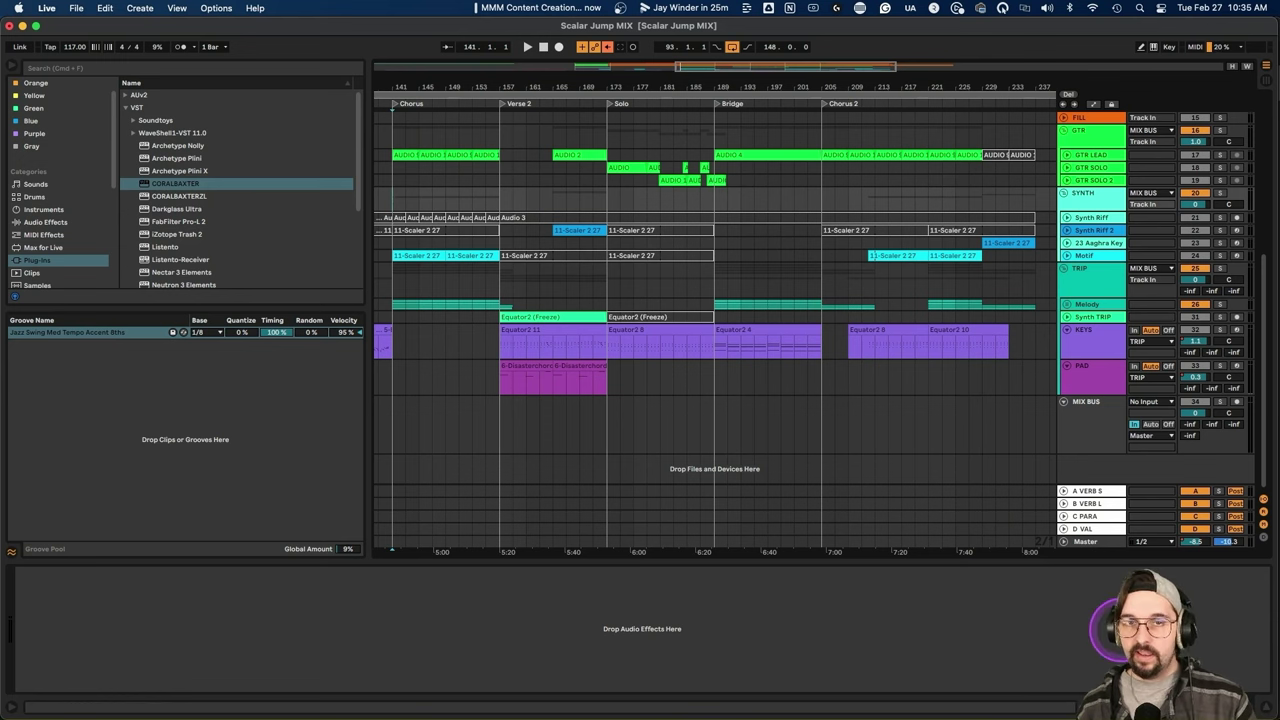
left_click(1122, 543)
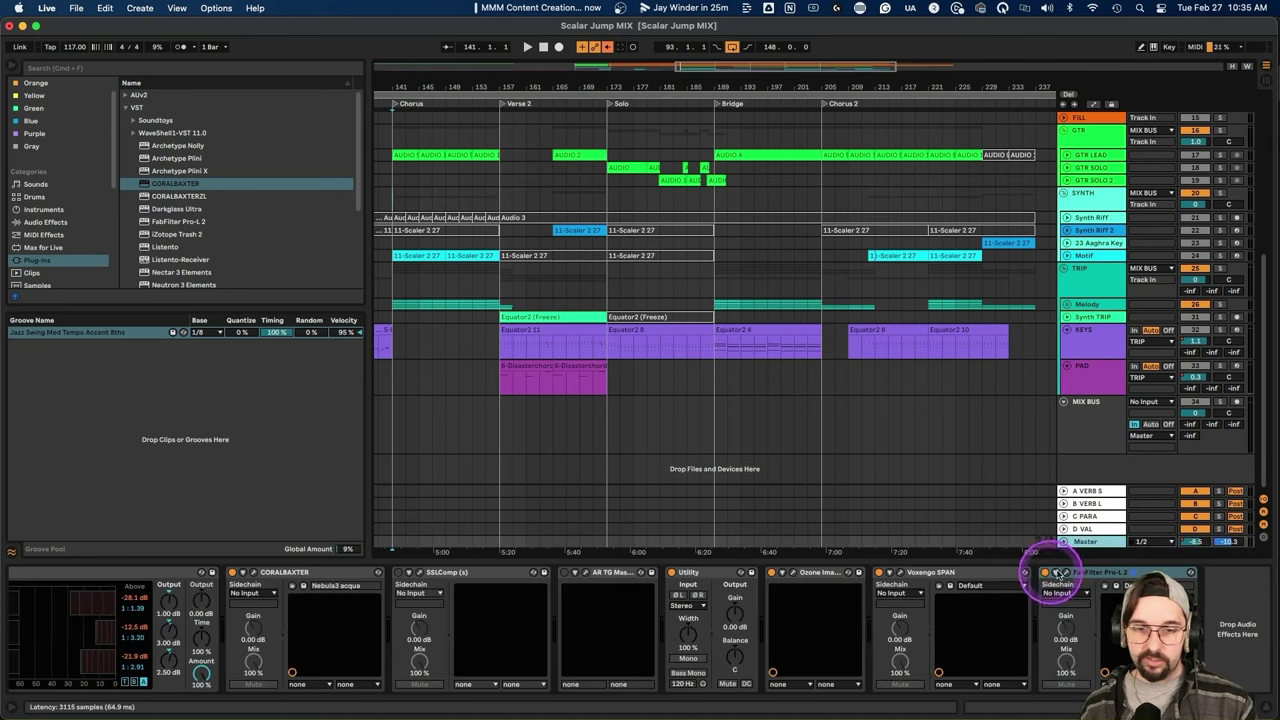
left_click(1067, 572)
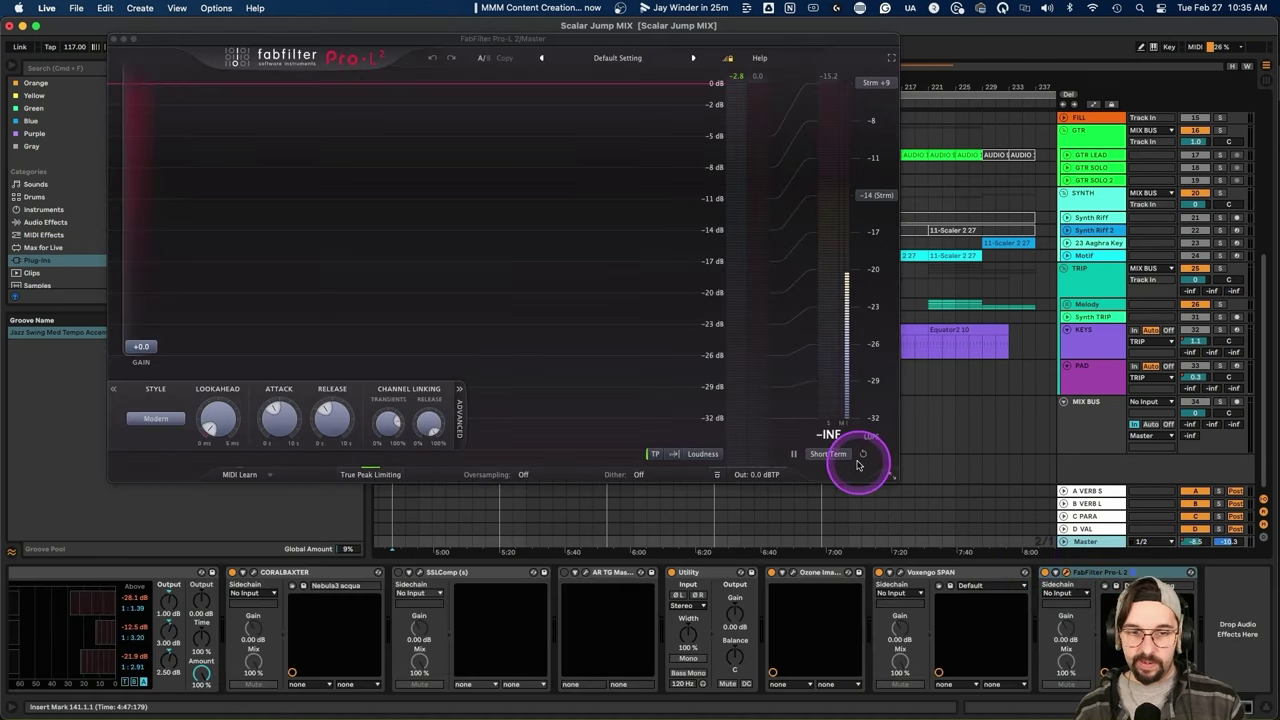
Check the limiter's loudness meter modes and leave the meter on Short Term
mouse_move(833, 453)
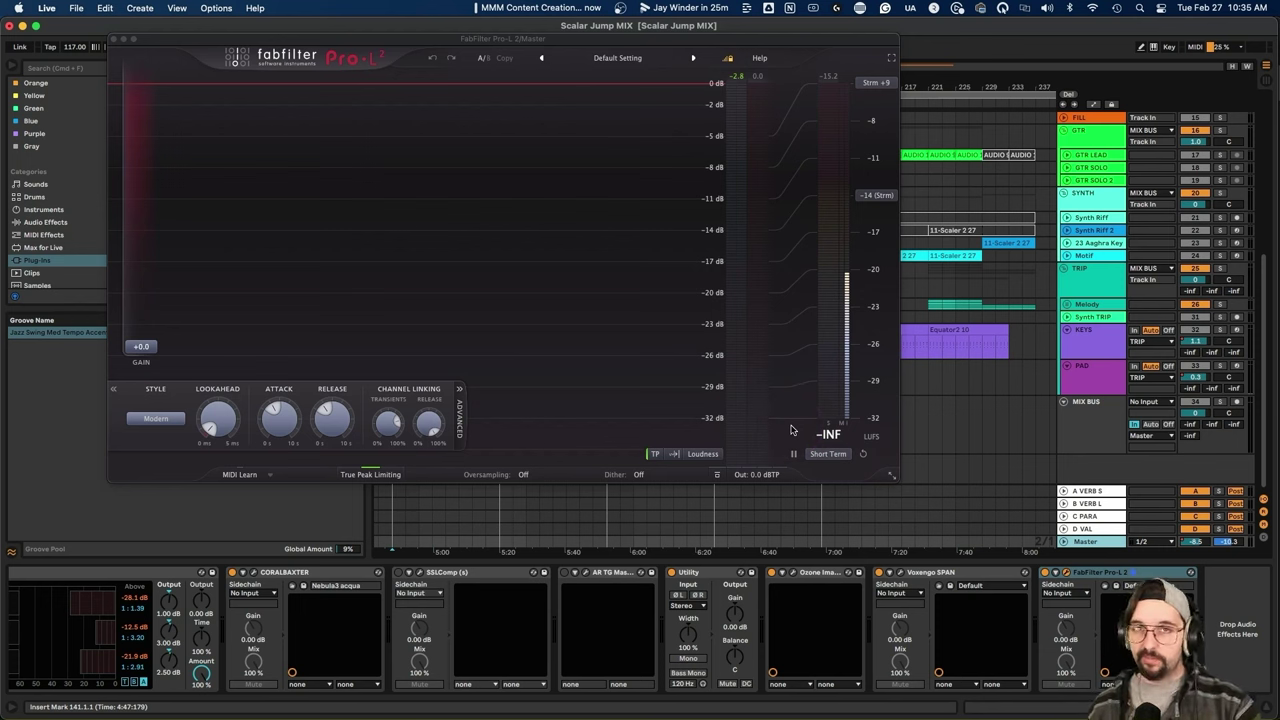
left_click(826, 453)
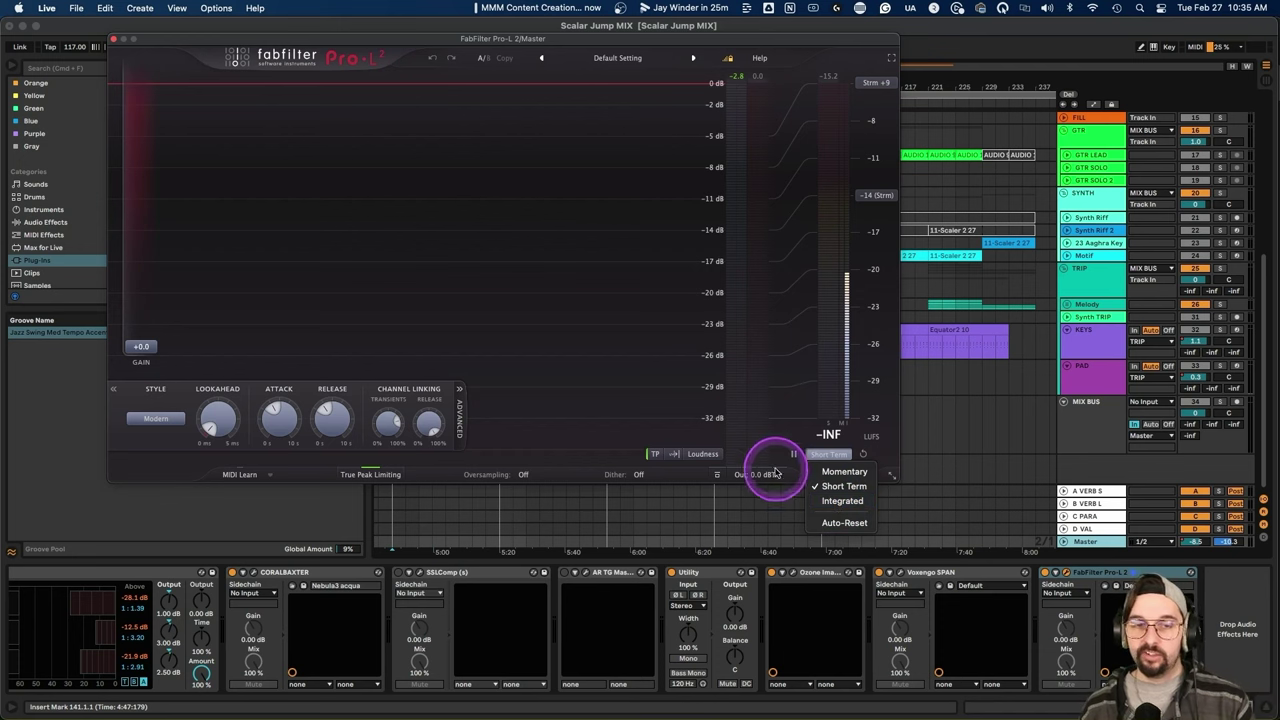
left_click(787, 428)
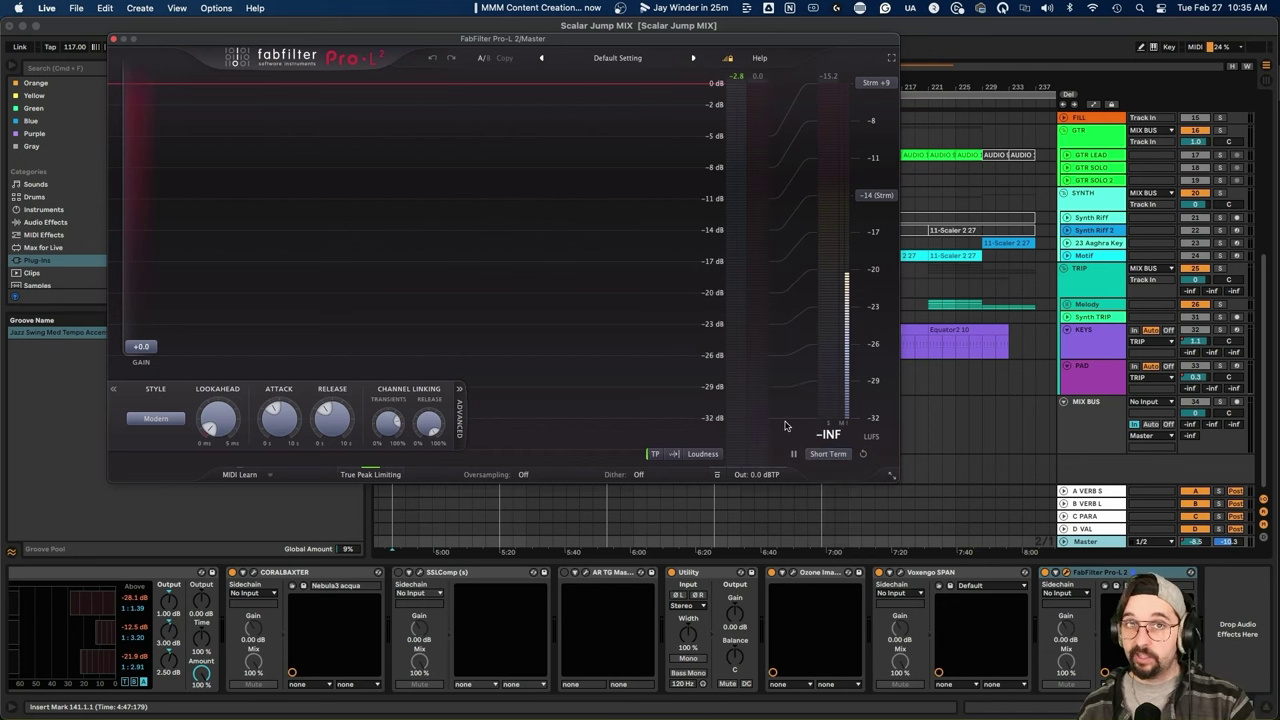
left_click(783, 424)
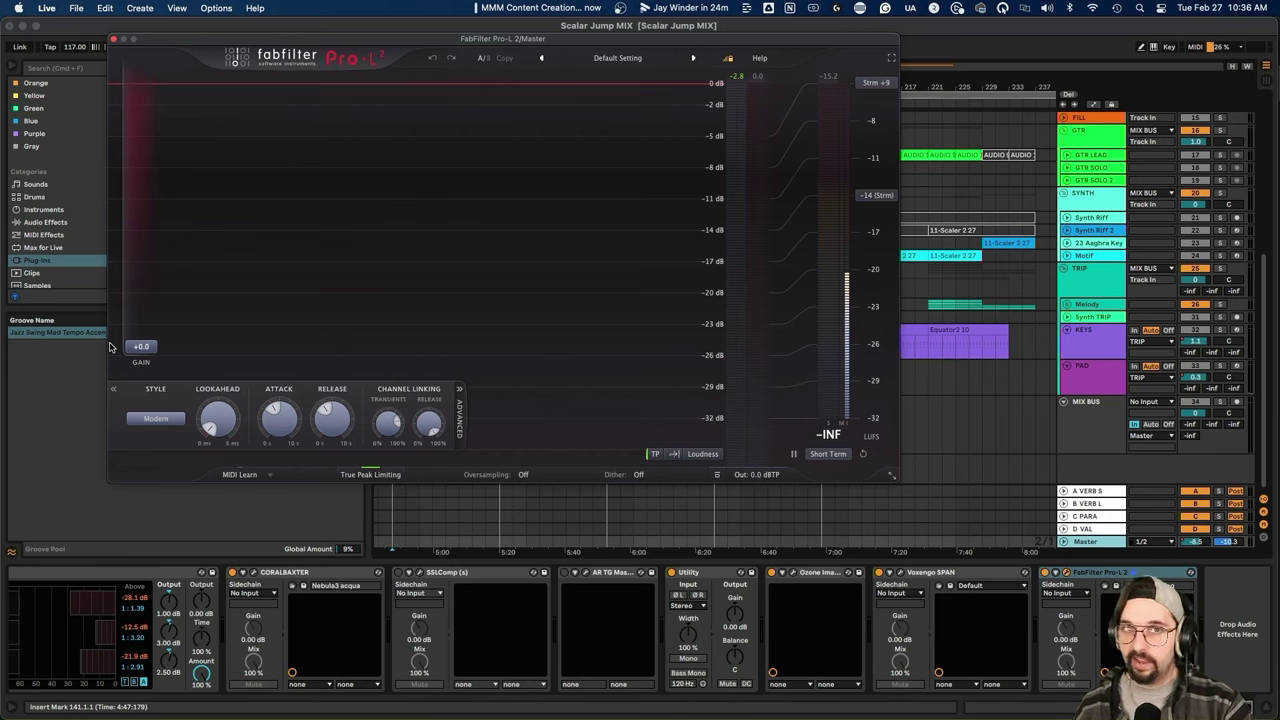
Play the song and raise the FabFilter Pro-L 2 gain to about +6.1 dB
key("space")
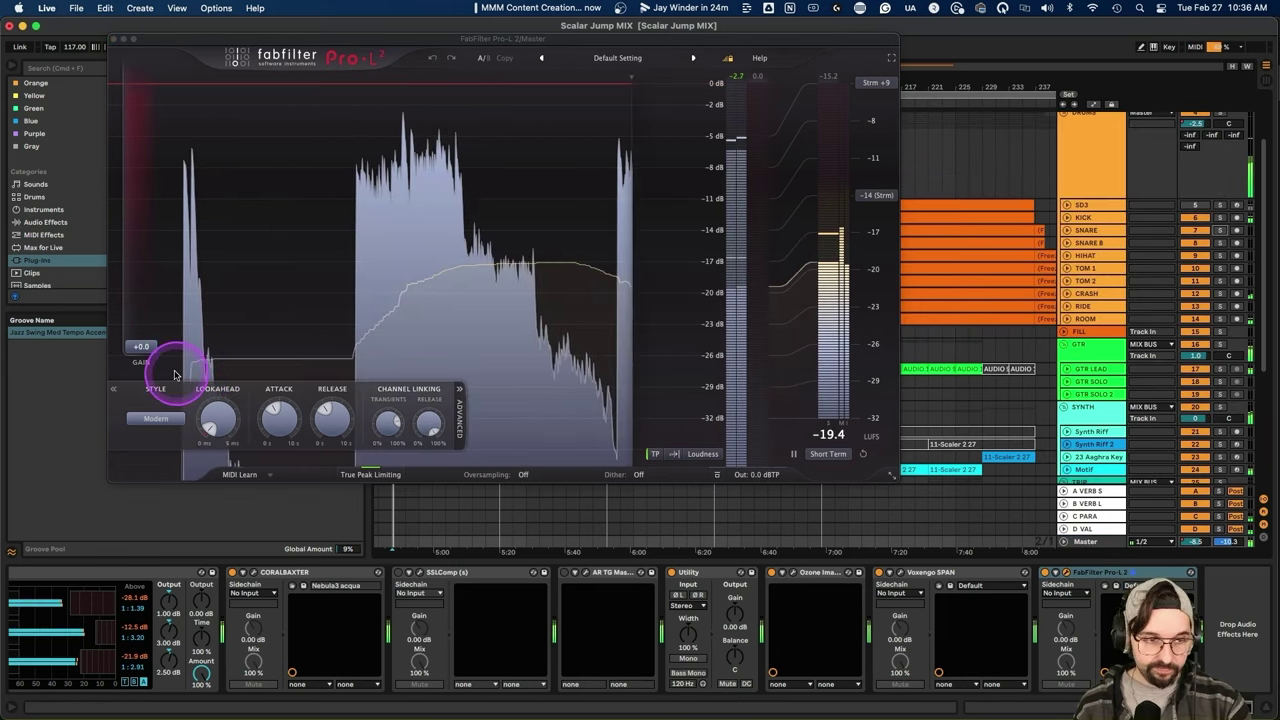
left_click_drag(174, 375, 152, 289)
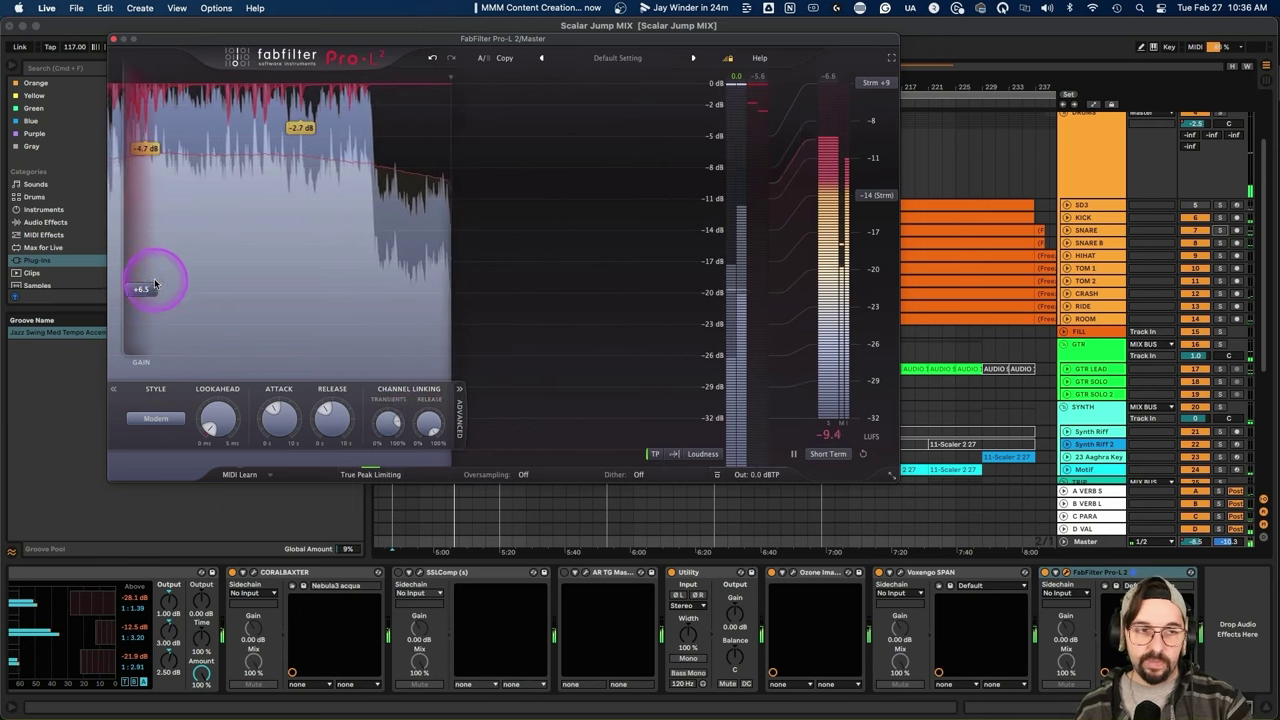
left_click_drag(155, 285, 147, 295)
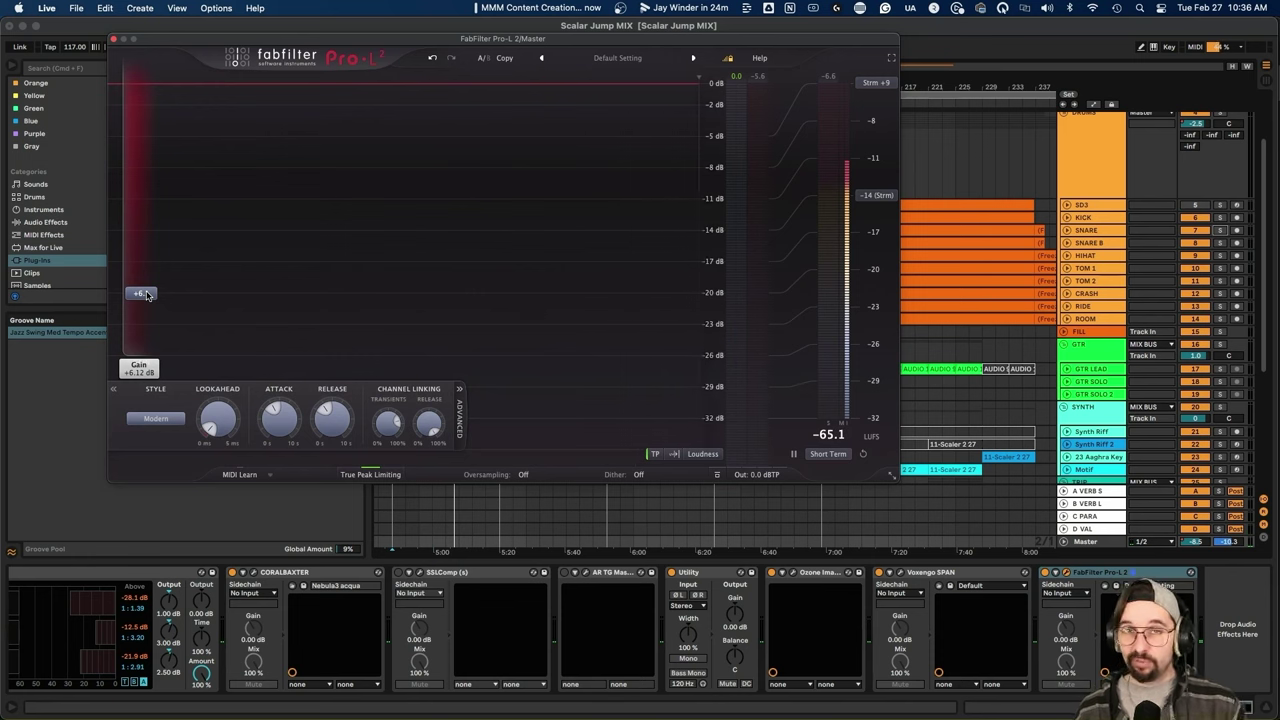
Open the output level control of the FabFilter Pro-L 2 limiter on the master
left_click(563, 391)
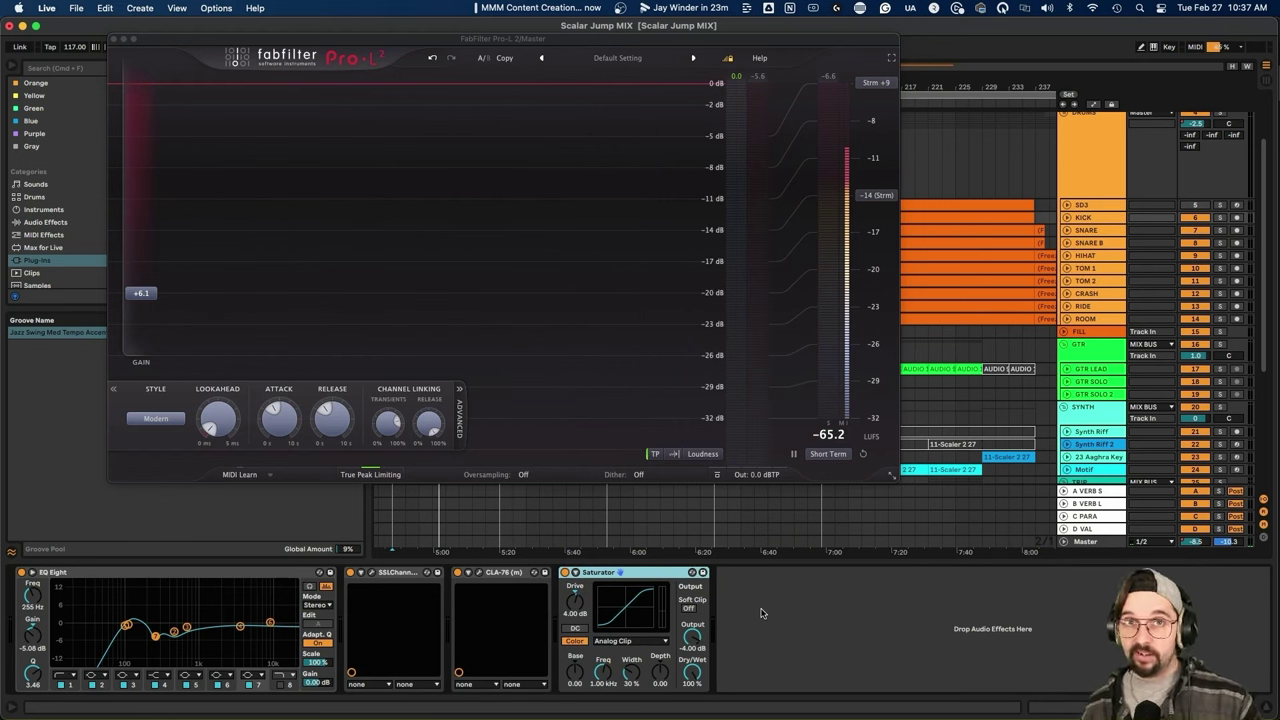
left_click(820, 629)
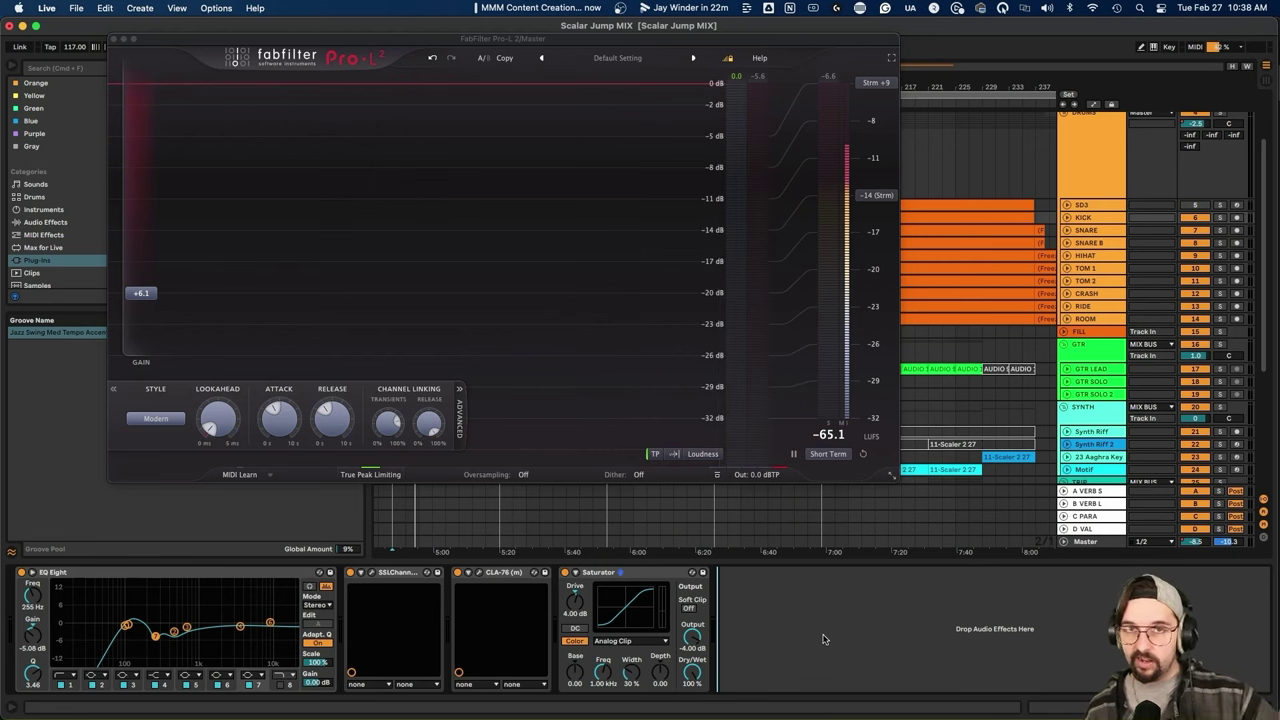
left_click(773, 477)
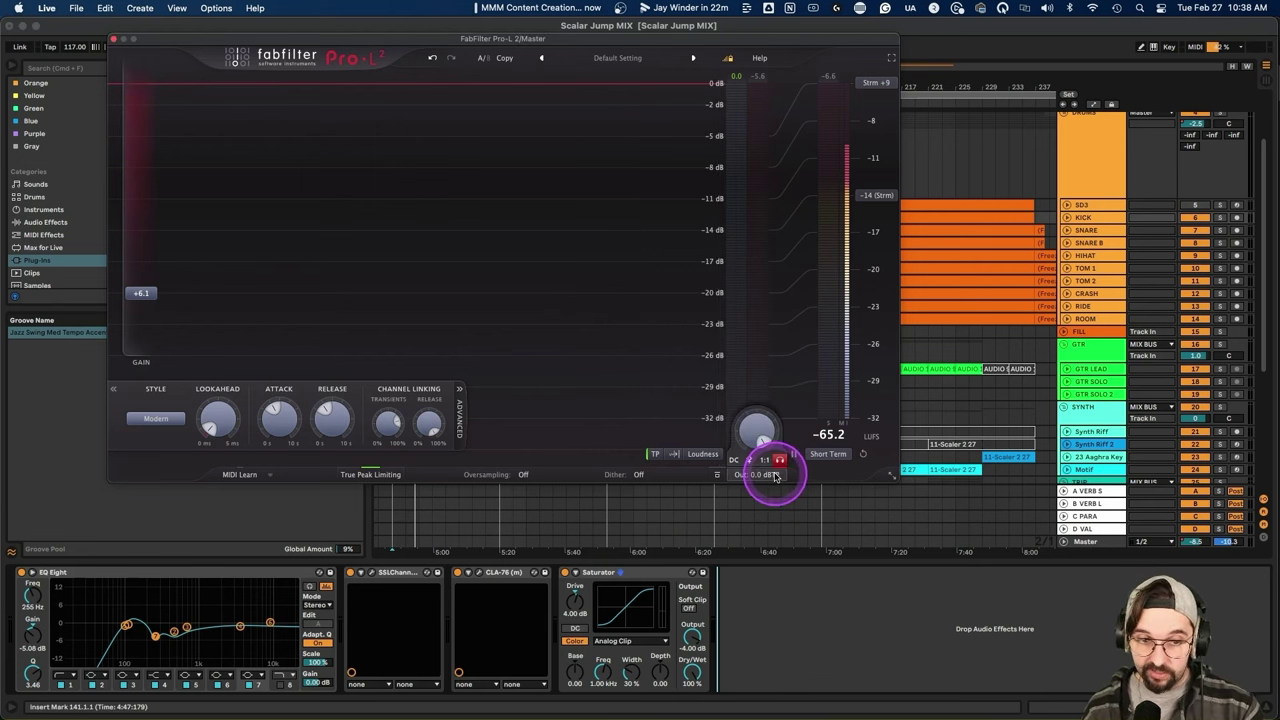